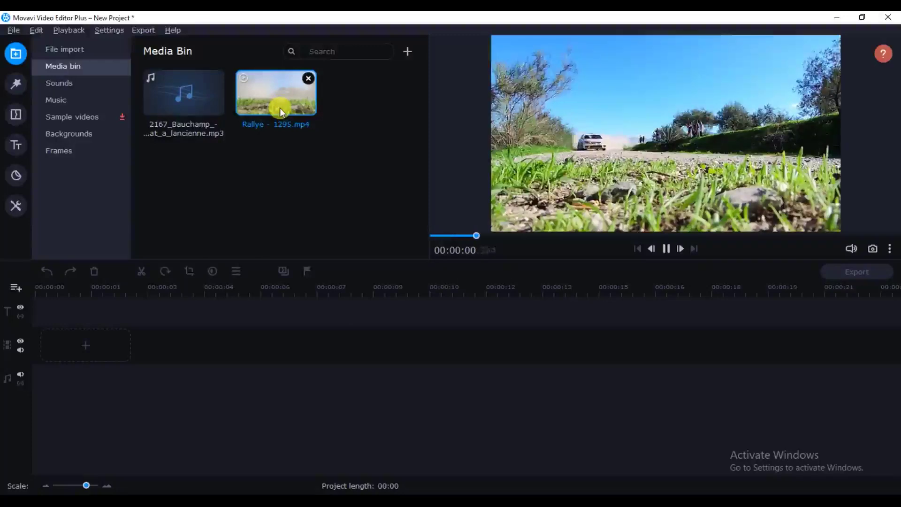
# Step: Stop the Rallye clip preview at 00:00:01
pyautogui.press('space')
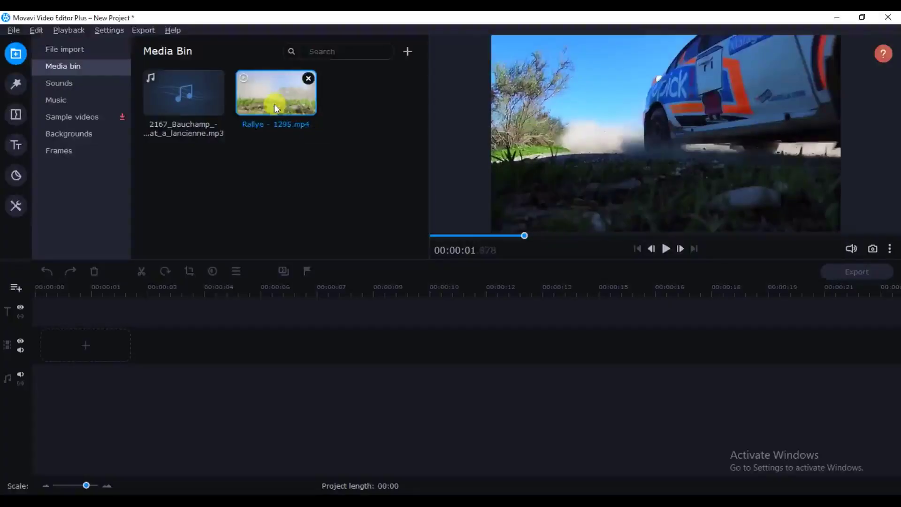
# Step: Place the Rallye clip on the video track and the MP3 music on the audio track
pyautogui.moveTo(277, 103); pyautogui.dragTo(44, 344)
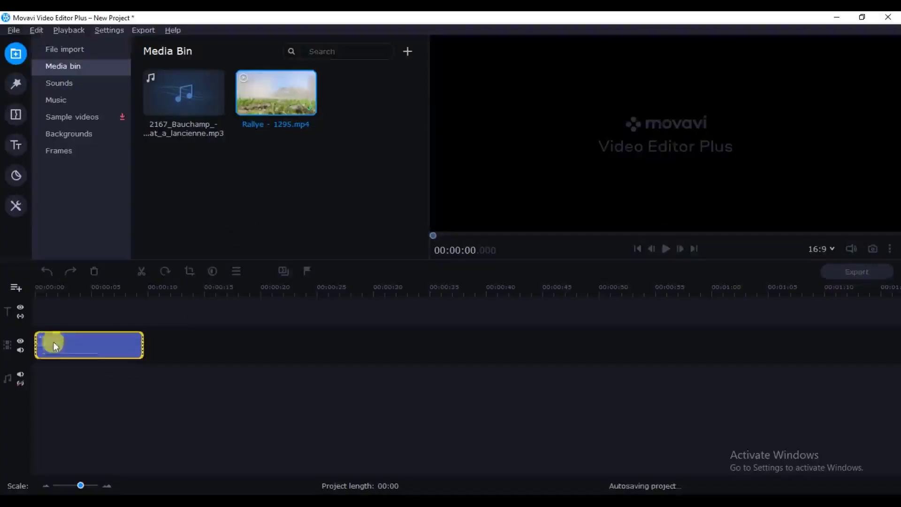
pyautogui.moveTo(212, 112); pyautogui.dragTo(27, 396)
pyautogui.click(83, 485)
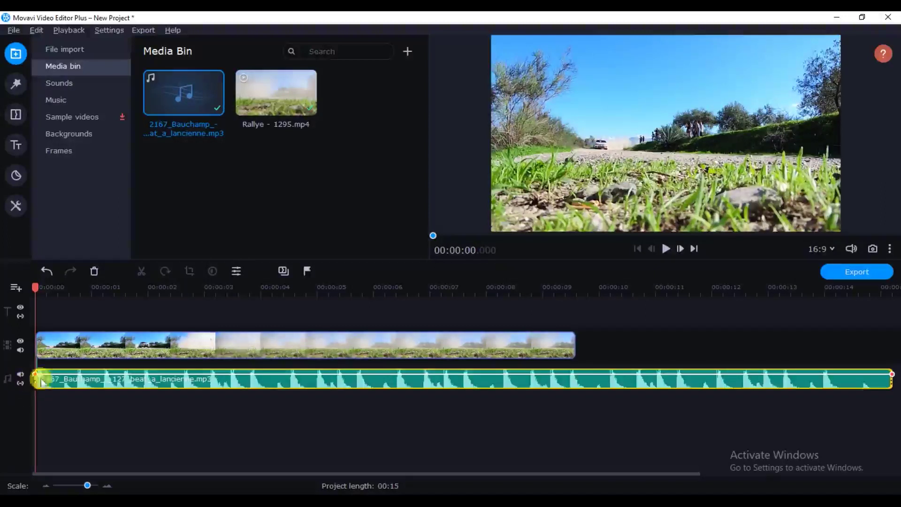
# Step: Split the music at 00:00:09.600, delete the part past the video's end, and zoom the timeline to quarter-second steps
pyautogui.moveTo(87, 484); pyautogui.dragTo(88, 485)
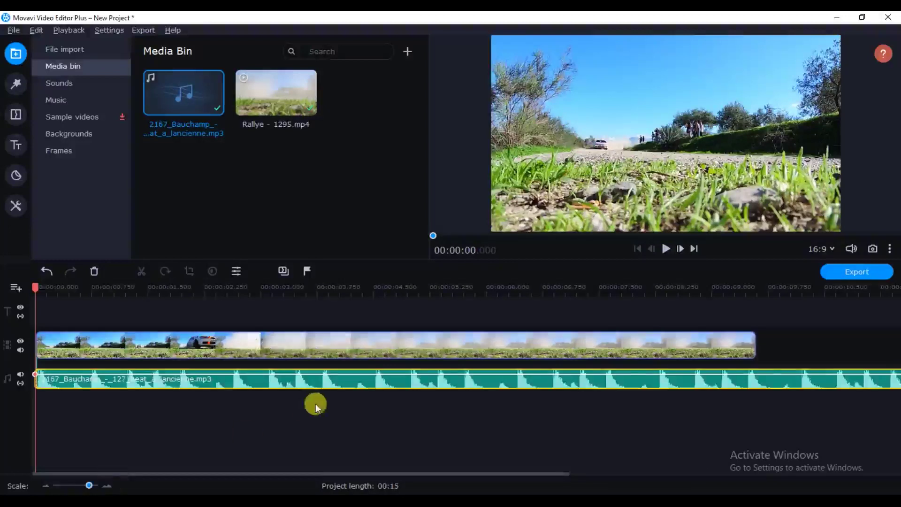
pyautogui.scroll(-2, 316, 403)
pyautogui.click(624, 289)
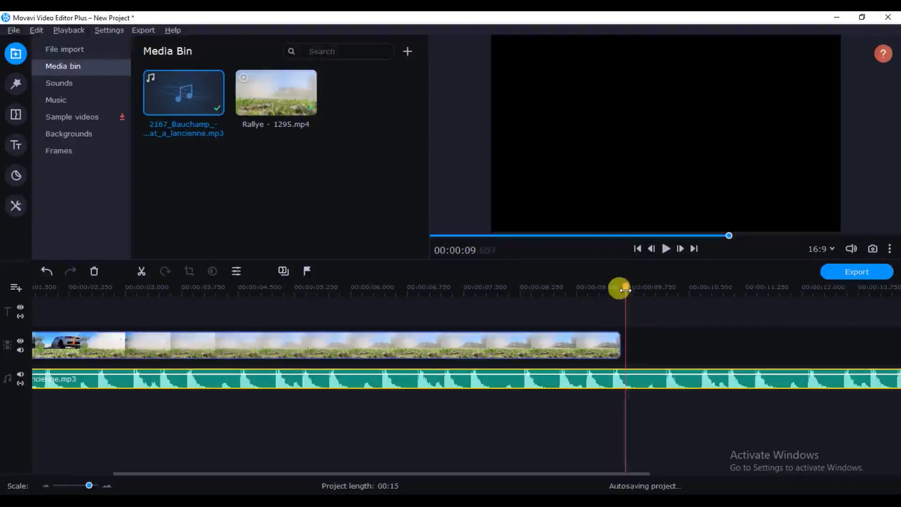
pyautogui.moveTo(624, 289); pyautogui.dragTo(621, 288)
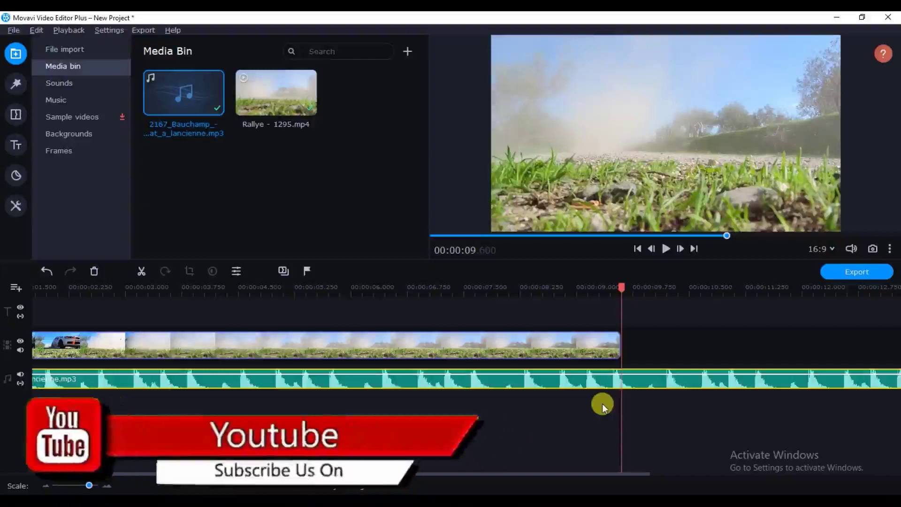
pyautogui.hotkey('ctrl', 'b')
pyautogui.click(646, 371)
pyautogui.press('Delete')
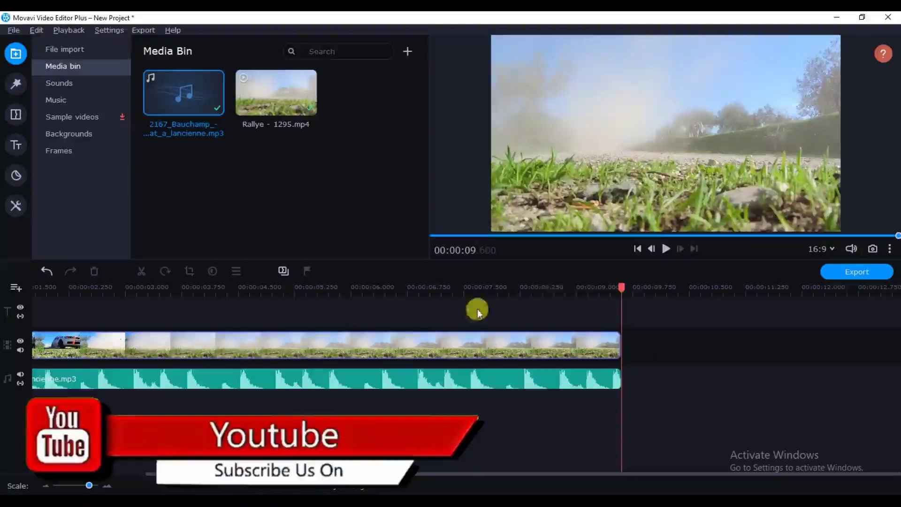
pyautogui.moveTo(620, 287); pyautogui.dragTo(46, 318)
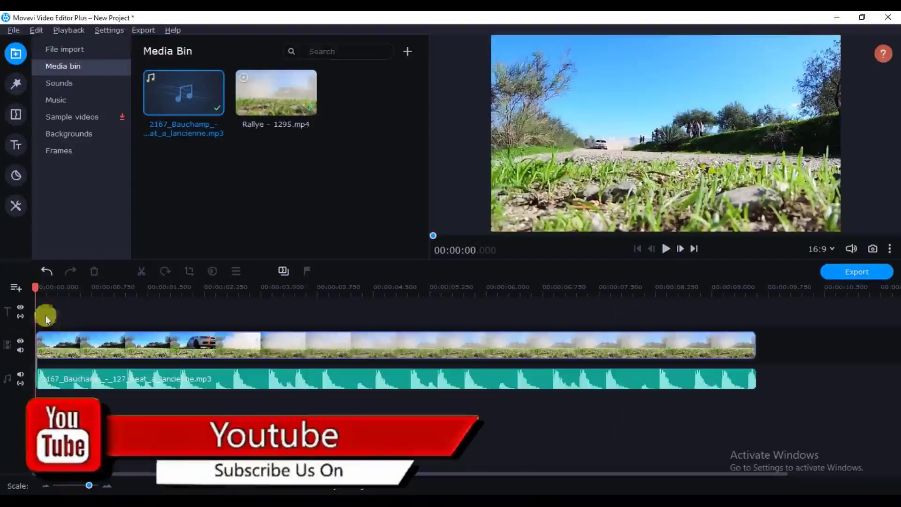
pyautogui.moveTo(89, 485); pyautogui.dragTo(91, 485)
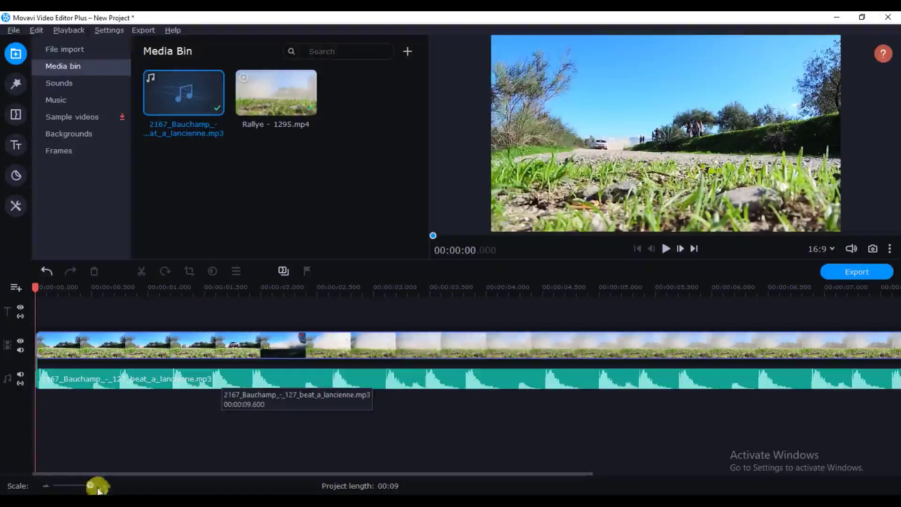
pyautogui.moveTo(99, 490); pyautogui.dragTo(100, 491)
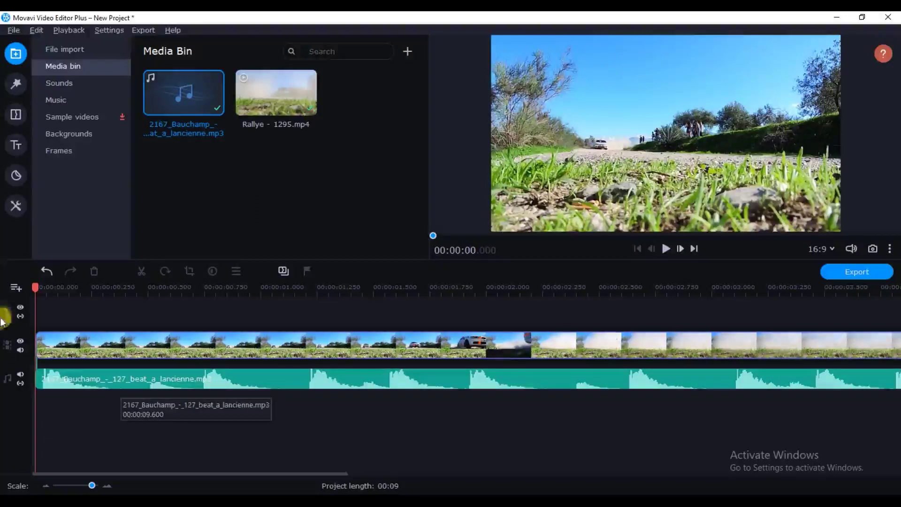
# Step: Open the Beat Detection tool under Audio Editing, then select the rally video clip near its start
pyautogui.click(15, 205)
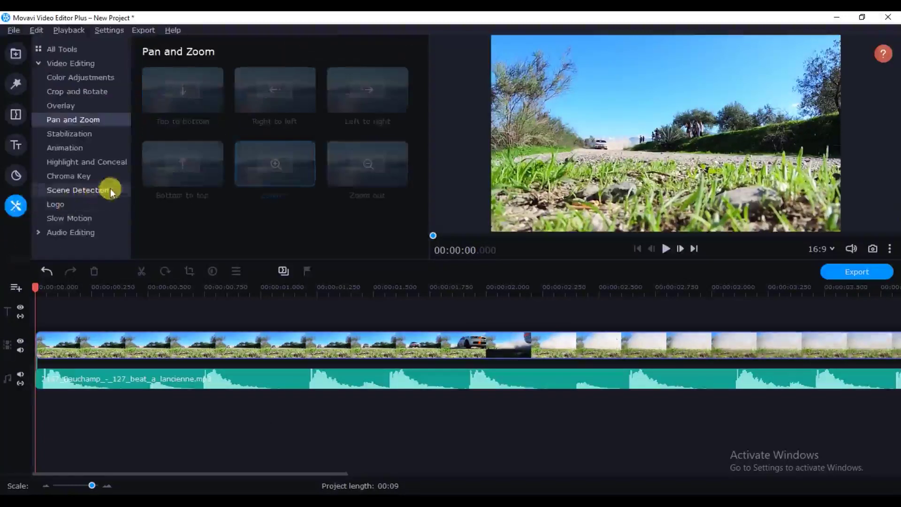
pyautogui.click(78, 375)
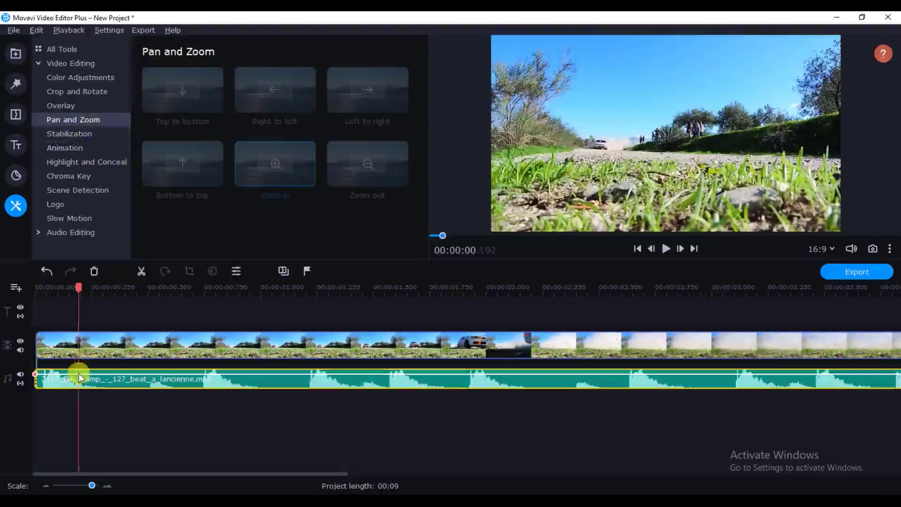
pyautogui.click(90, 192)
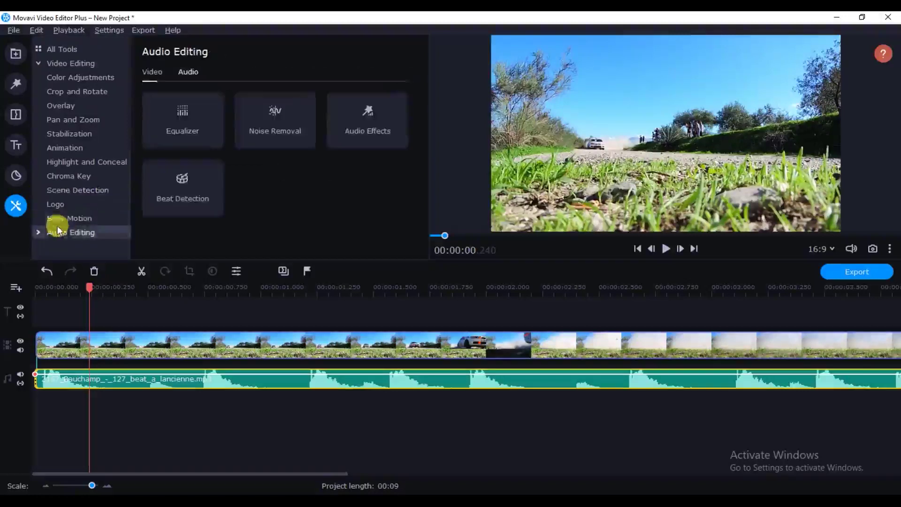
pyautogui.click(195, 188)
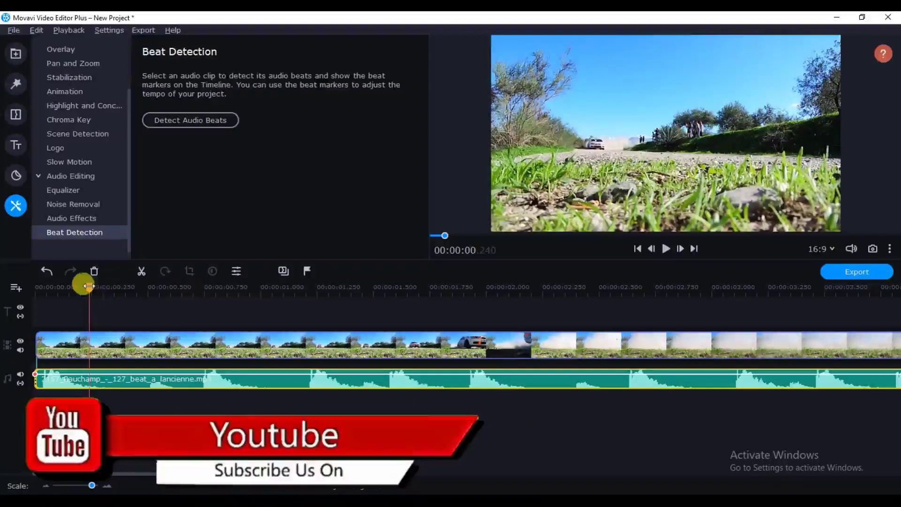
pyautogui.moveTo(89, 286); pyautogui.dragTo(41, 292)
pyautogui.click(47, 343)
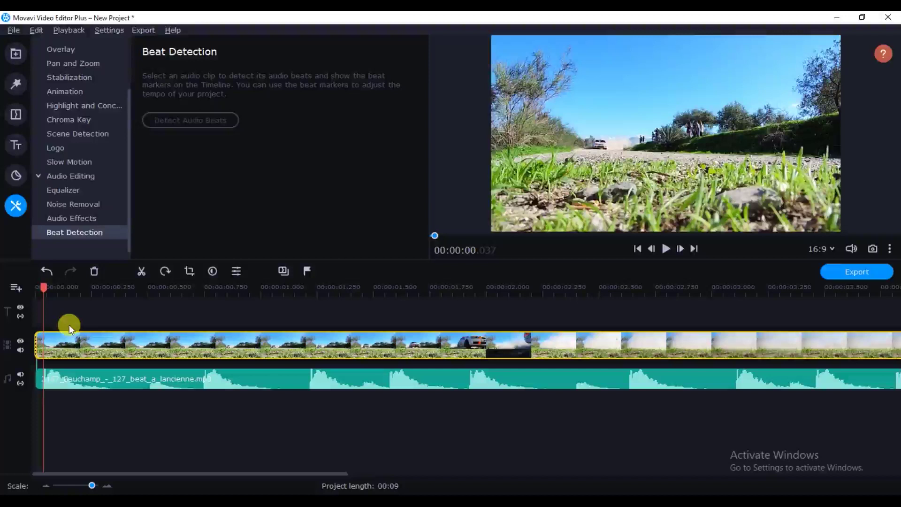
# Step: Cut the rally clip at the start, 0.100 s, 0.75 s and 0.827 s beats
pyautogui.hotkey('ctrl', 'b')
pyautogui.moveTo(42, 288); pyautogui.dragTo(57, 290)
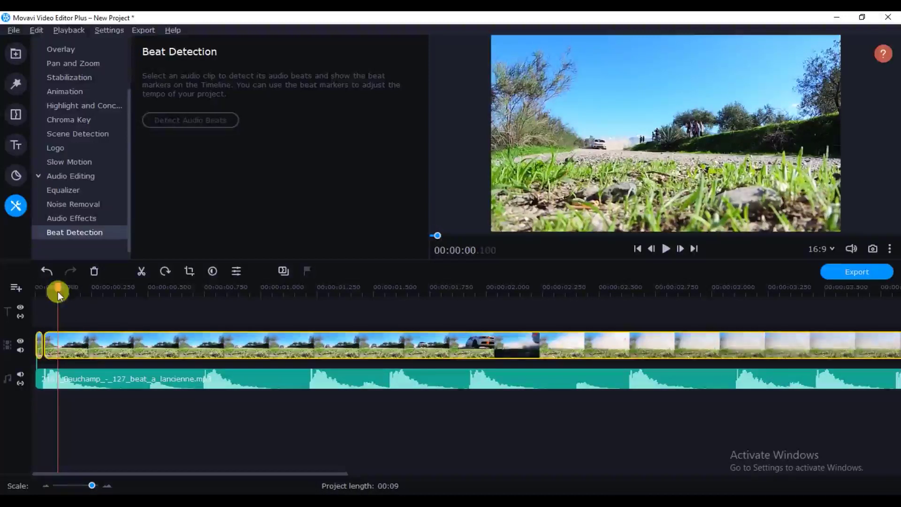
pyautogui.hotkey('ctrl', 'b')
pyautogui.click(47, 350)
pyautogui.click(47, 351)
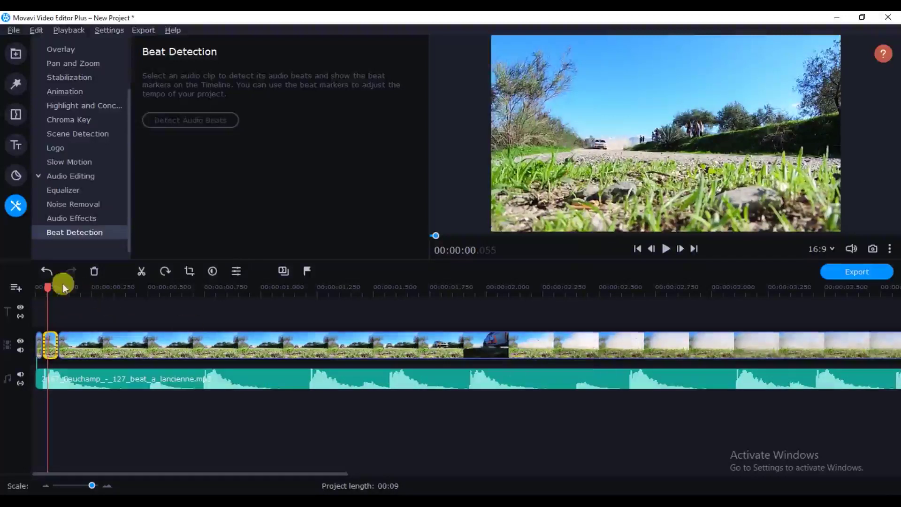
pyautogui.moveTo(215, 298)
pyautogui.mouseDown()
pyautogui.moveTo(196, 299)
pyautogui.moveTo(204, 302)
pyautogui.mouseUp()
pyautogui.click(203, 330)
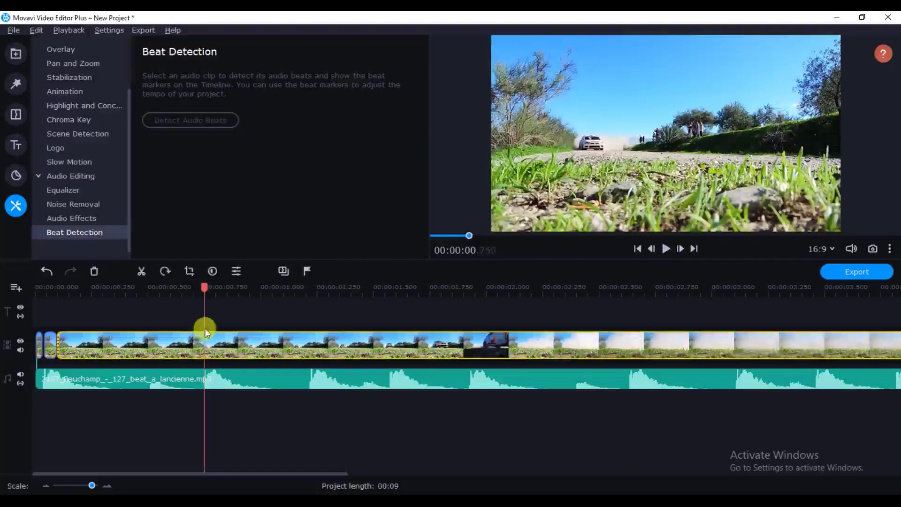
pyautogui.hotkey('ctrl', 'b')
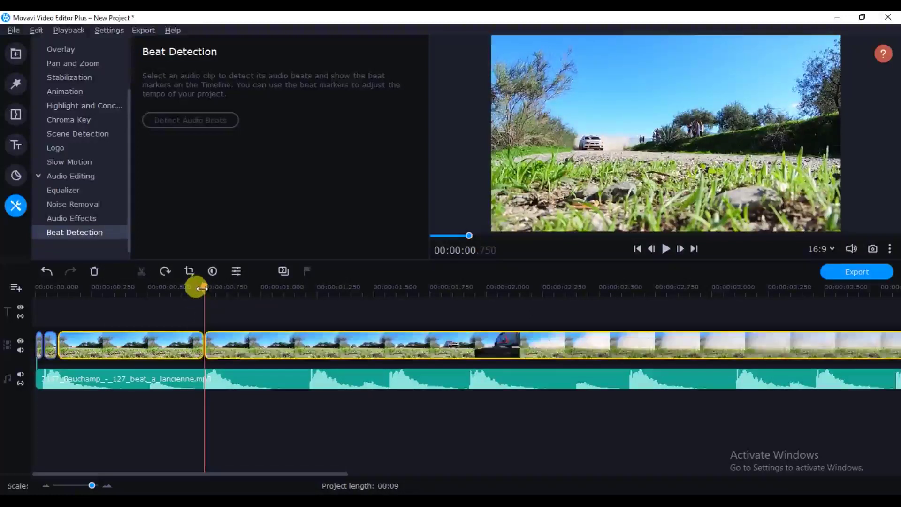
pyautogui.moveTo(202, 288); pyautogui.dragTo(220, 287)
pyautogui.hotkey('ctrl', 'b')
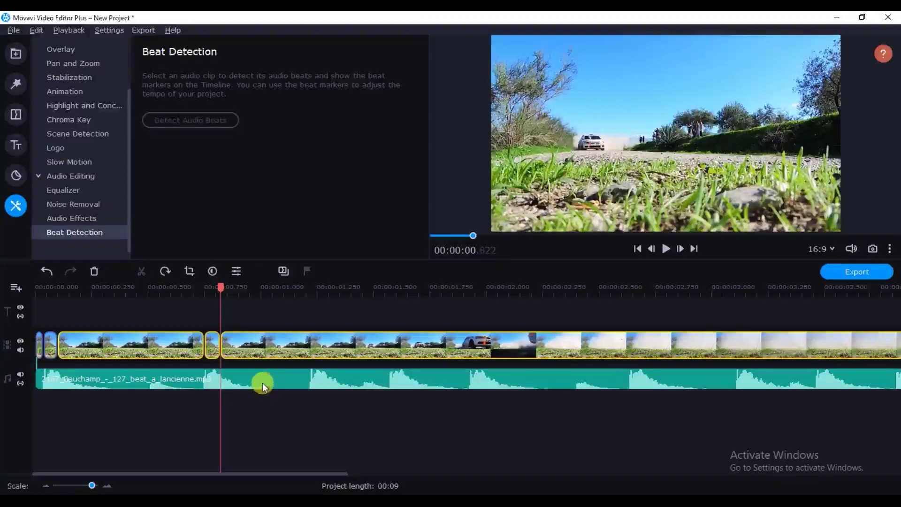
# Step: Cut the clip at the 1.18 s and 1.280 s bass beats, then scrub through to check the cuts
pyautogui.moveTo(221, 291); pyautogui.dragTo(309, 303)
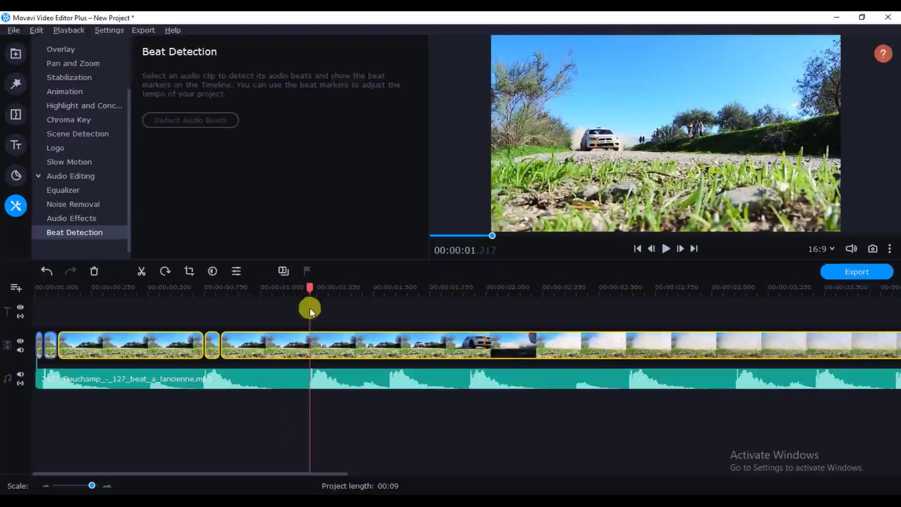
pyautogui.hotkey('ctrl', 'b')
pyautogui.click(322, 293)
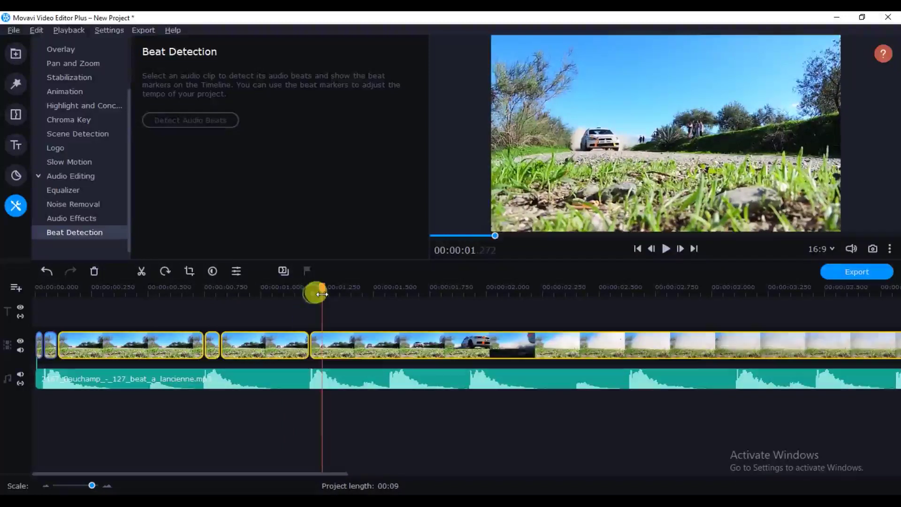
pyautogui.click(324, 294)
pyautogui.hotkey('ctrl', 'b')
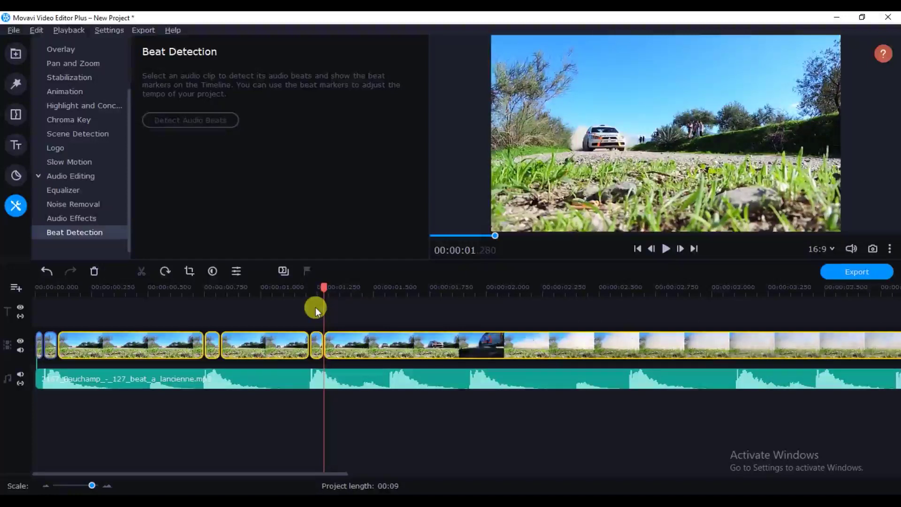
pyautogui.moveTo(324, 307); pyautogui.dragTo(561, 295)
# Step: Zoom the timeline in to fine divisions, deselect all, scroll to the start, and select the first short clip
pyautogui.scroll(-3, 136, 432)
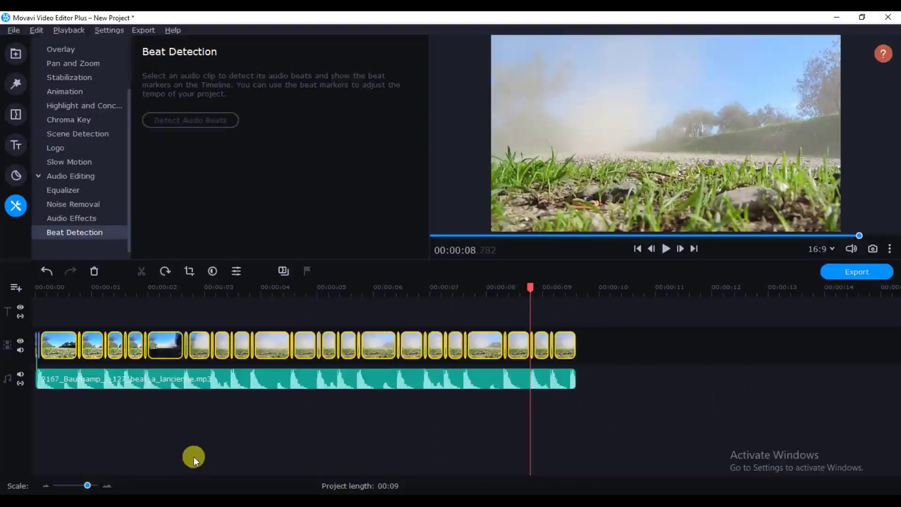
pyautogui.moveTo(87, 485); pyautogui.dragTo(91, 486)
pyautogui.click(397, 471)
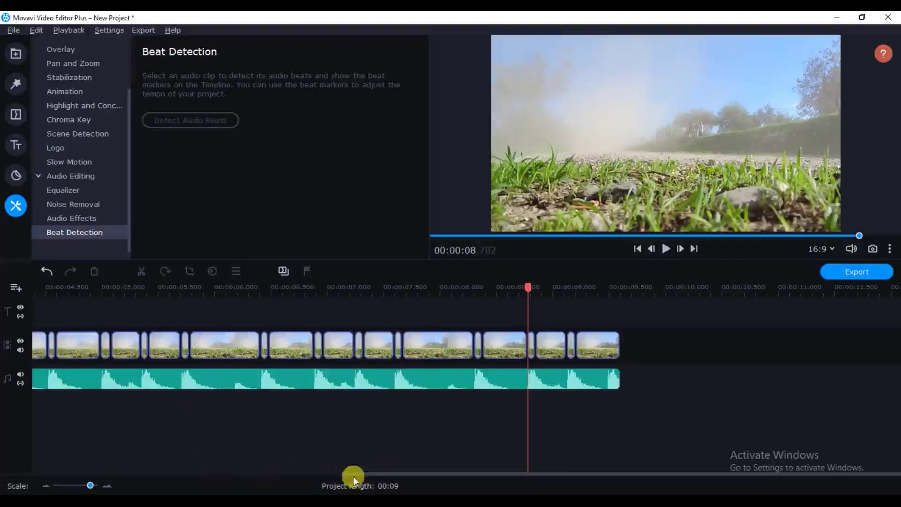
pyautogui.moveTo(356, 472); pyautogui.dragTo(49, 469)
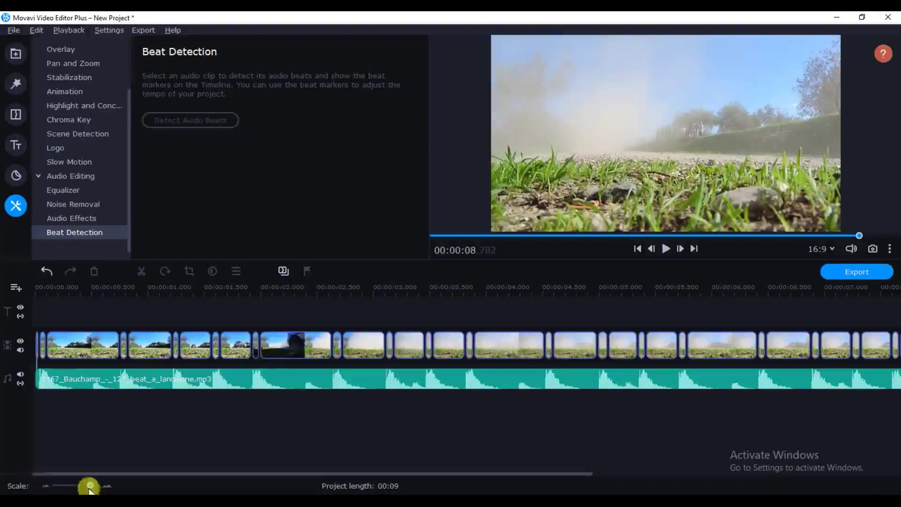
pyautogui.moveTo(89, 488)
pyautogui.mouseDown()
pyautogui.moveTo(215, 487)
pyautogui.moveTo(93, 486)
pyautogui.mouseUp()
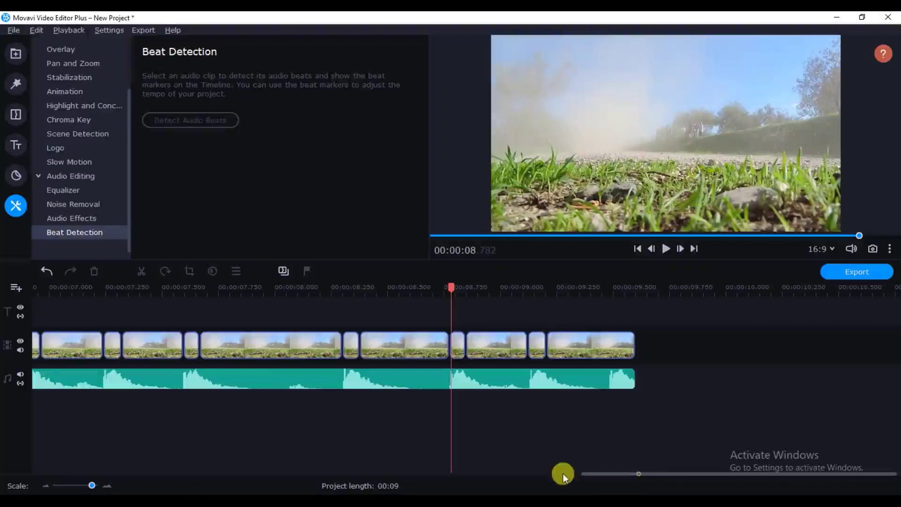
pyautogui.moveTo(562, 474); pyautogui.dragTo(47, 474)
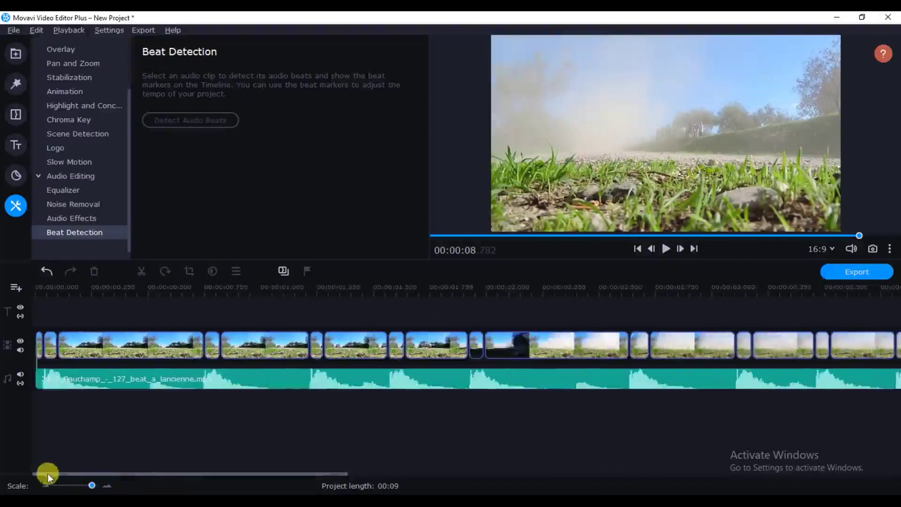
pyautogui.click(46, 346)
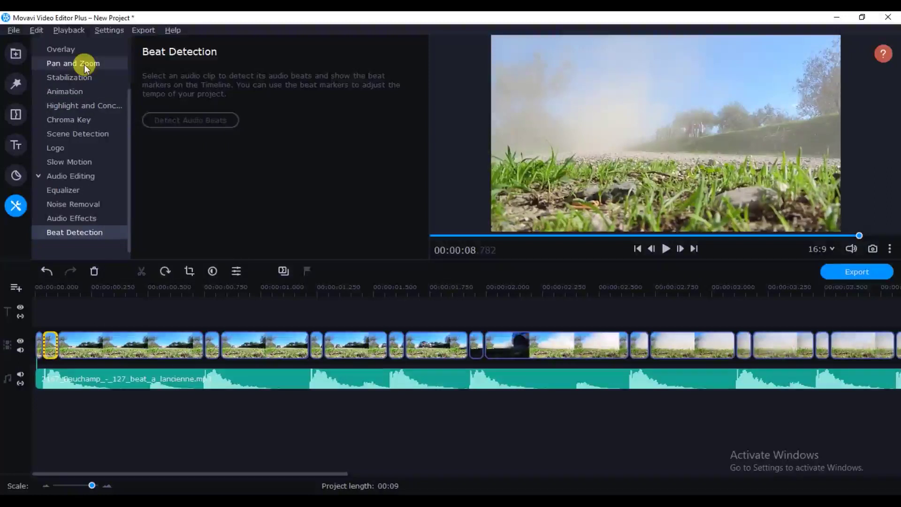
# Step: Apply the Zoom in pan-and-zoom effect to the first short clip and resize its frame to nearly the full picture
pyautogui.scroll(2, 84, 64)
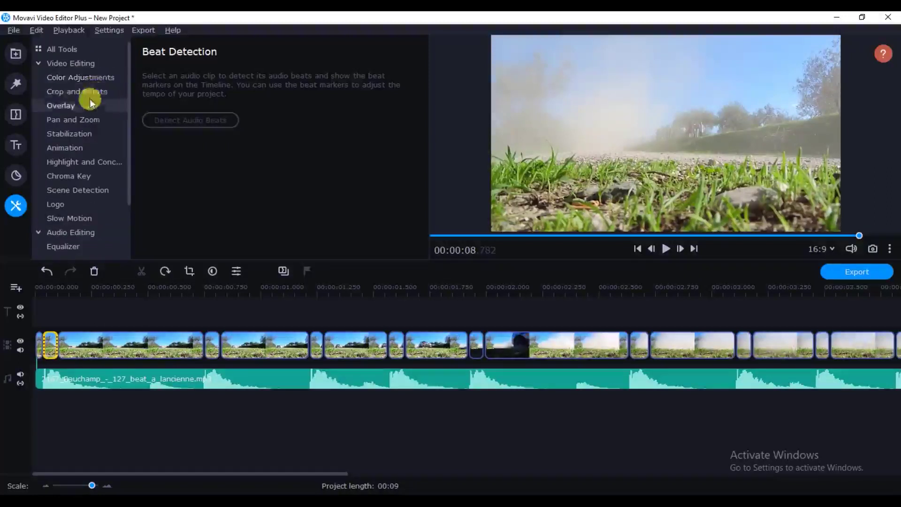
pyautogui.click(94, 119)
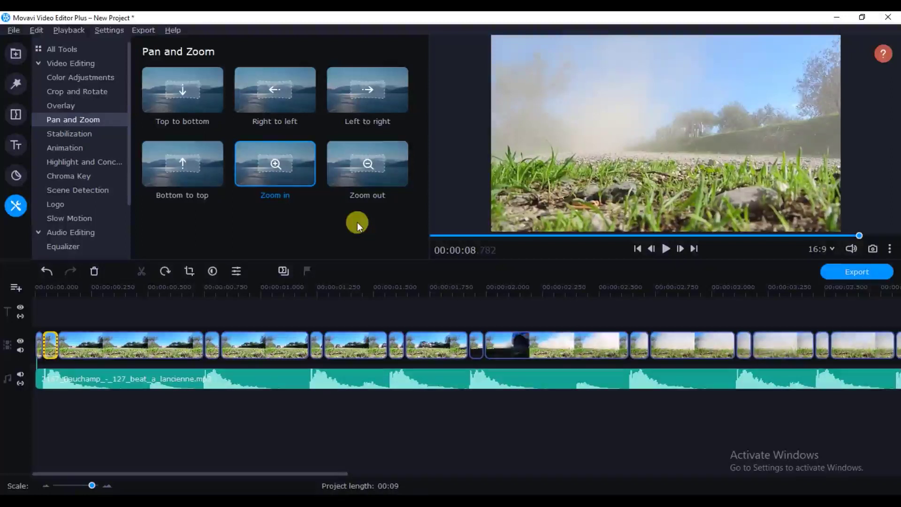
pyautogui.moveTo(300, 154); pyautogui.dragTo(43, 355)
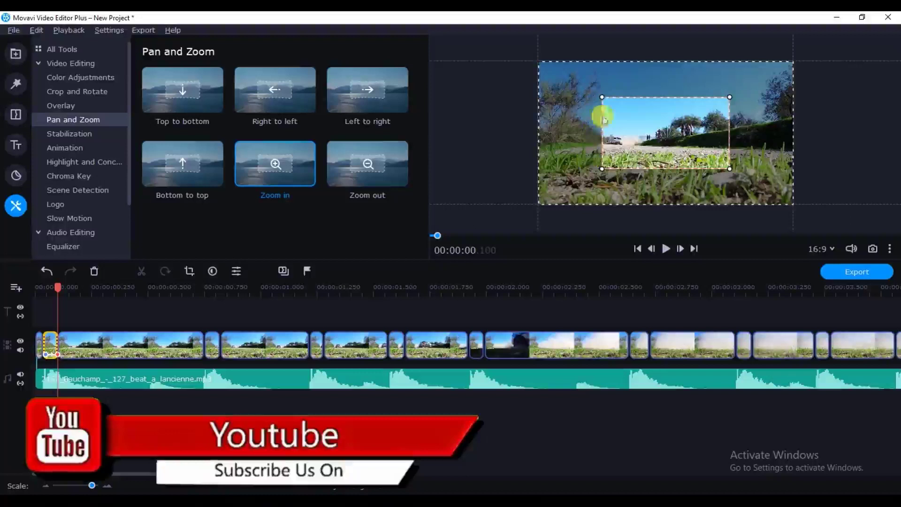
pyautogui.moveTo(597, 92); pyautogui.dragTo(552, 80)
pyautogui.moveTo(635, 117); pyautogui.dragTo(652, 117)
pyautogui.moveTo(726, 168); pyautogui.dragTo(779, 197)
pyautogui.moveTo(569, 80); pyautogui.dragTo(551, 79)
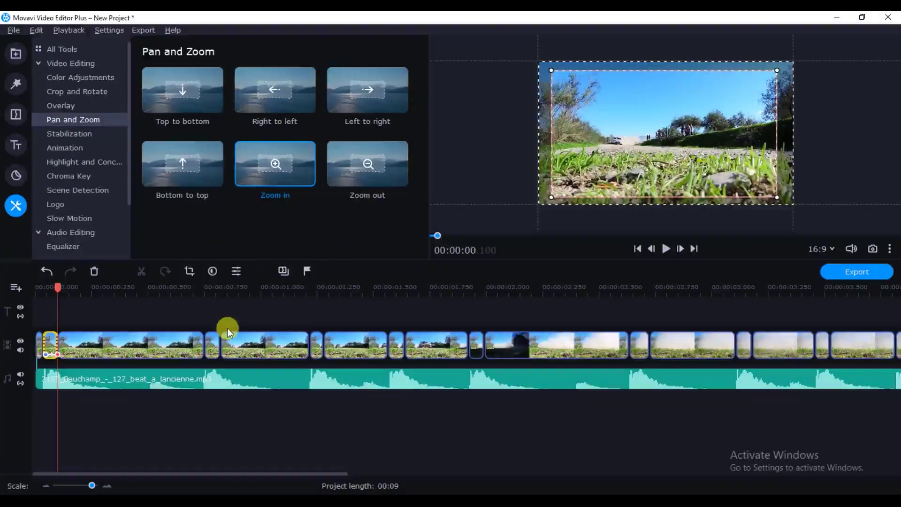
# Step: Apply Zoom in to the next short clip and widen its frame to nearly the full picture
pyautogui.moveTo(279, 179); pyautogui.dragTo(207, 356)
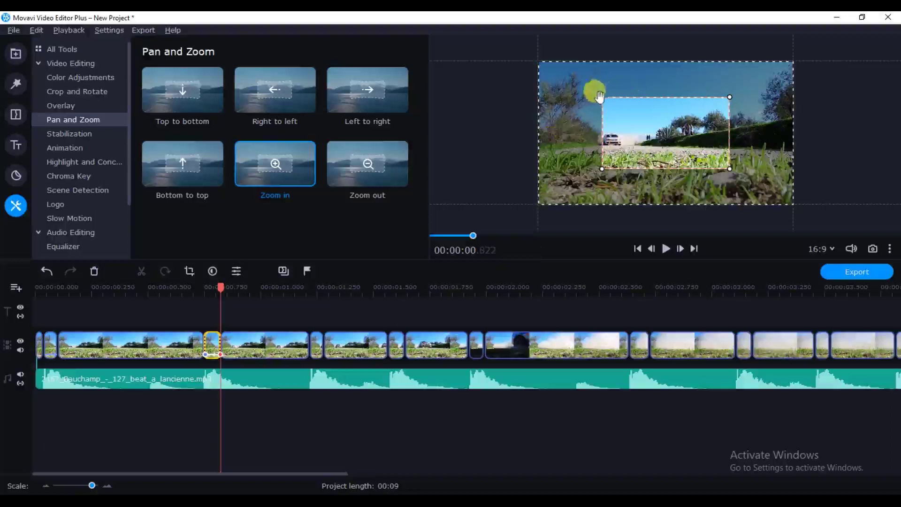
pyautogui.moveTo(596, 92); pyautogui.dragTo(556, 72)
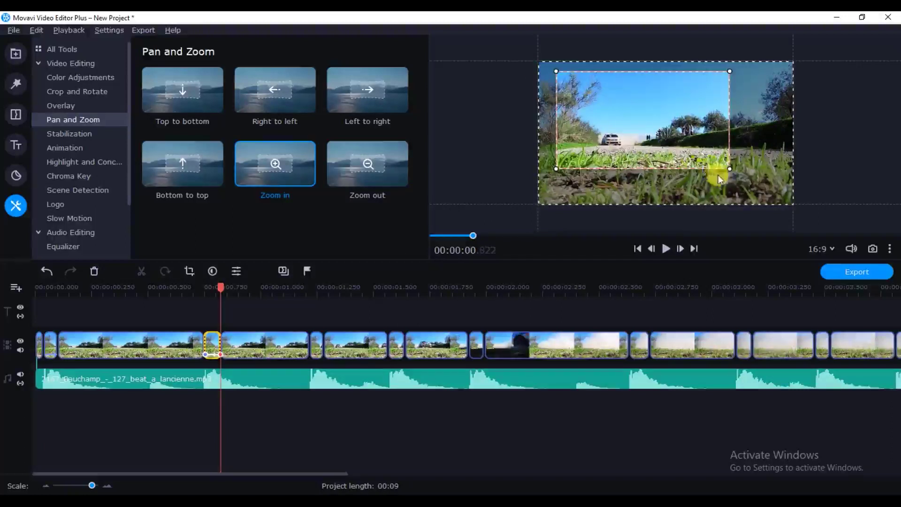
pyautogui.moveTo(729, 168); pyautogui.dragTo(775, 197)
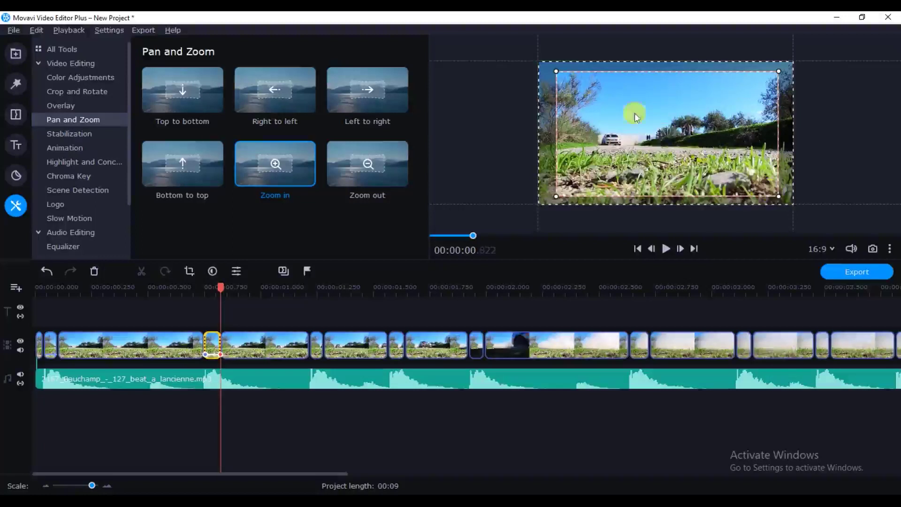
pyautogui.moveTo(556, 72)
pyautogui.mouseDown()
pyautogui.moveTo(542, 67)
pyautogui.moveTo(550, 71)
pyautogui.mouseUp()
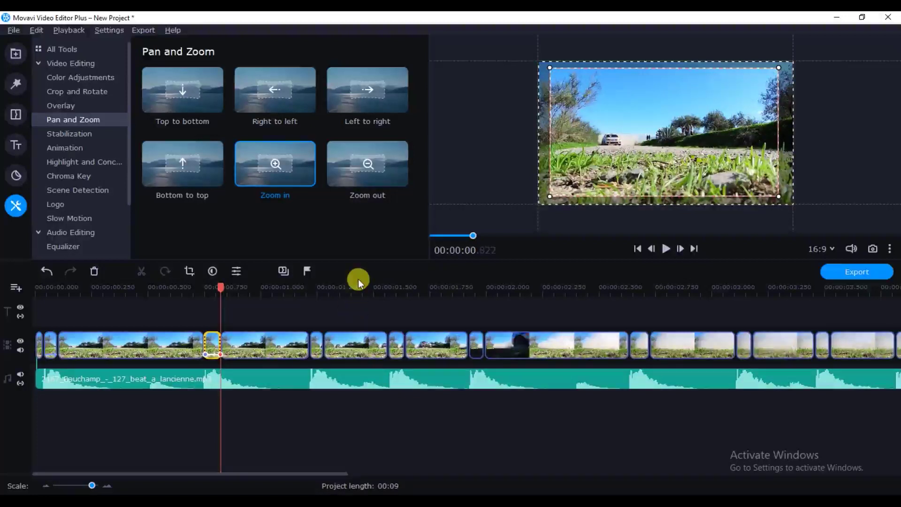
# Step: Apply Zoom in to the short clip near 00:00:08.8 and display its zoom frame
pyautogui.moveTo(286, 188); pyautogui.dragTo(388, 349)
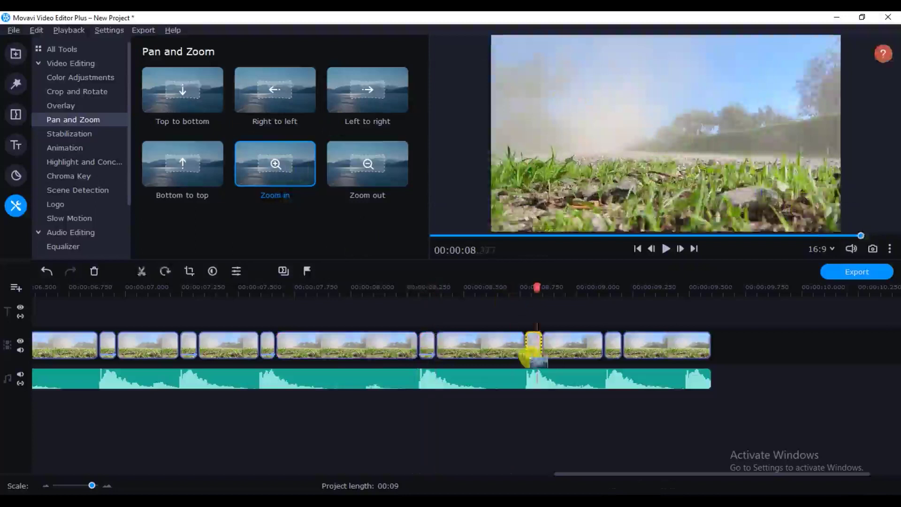
pyautogui.click(540, 354)
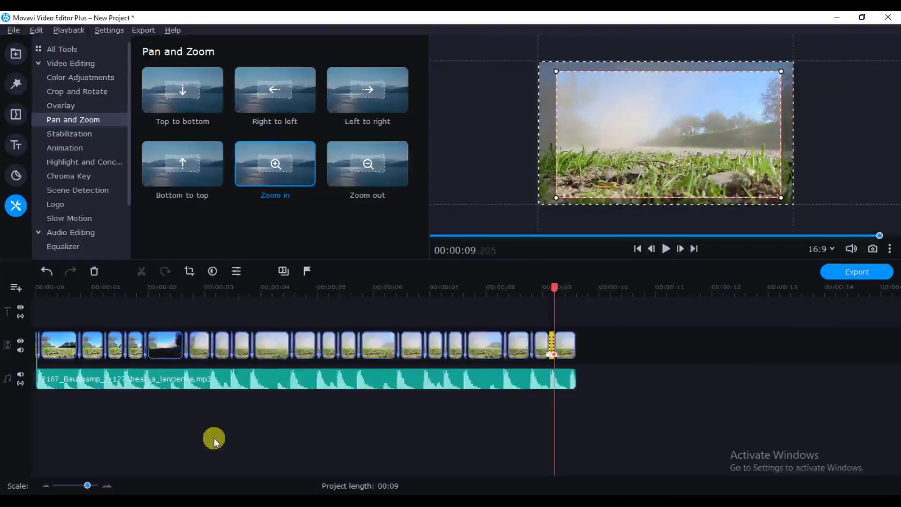
pyautogui.click(215, 435)
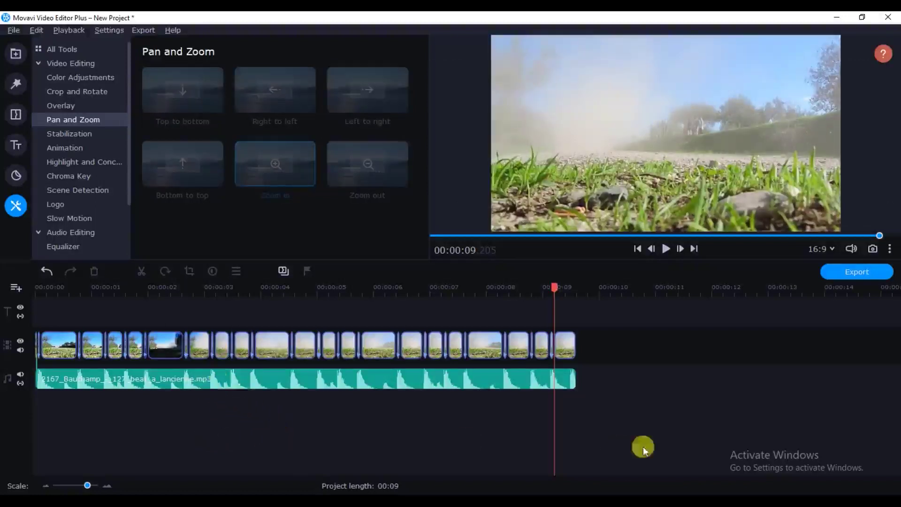
pyautogui.moveTo(58, 291); pyautogui.dragTo(21, 289)
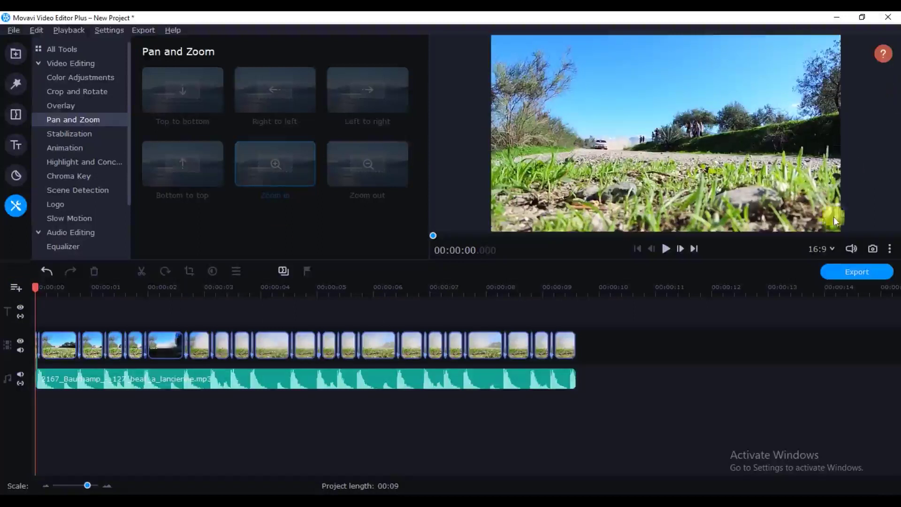
pyautogui.click(889, 249)
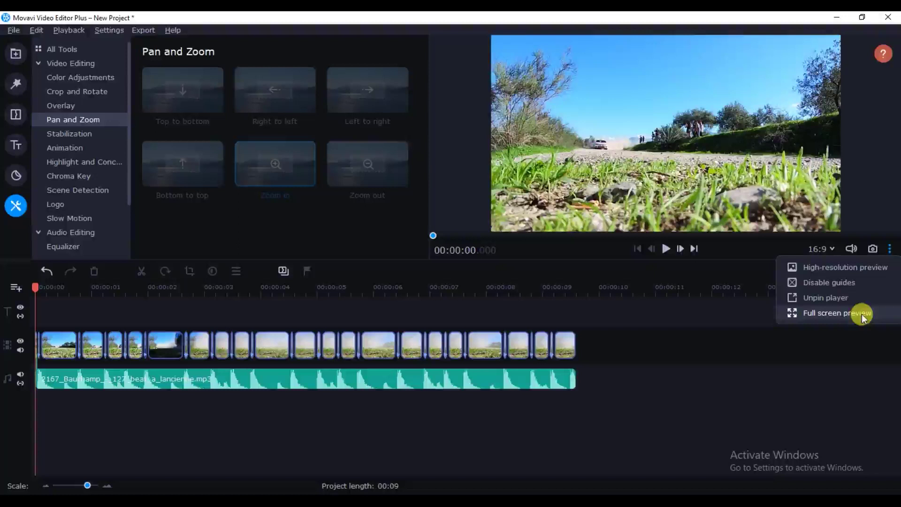
pyautogui.click(818, 313)
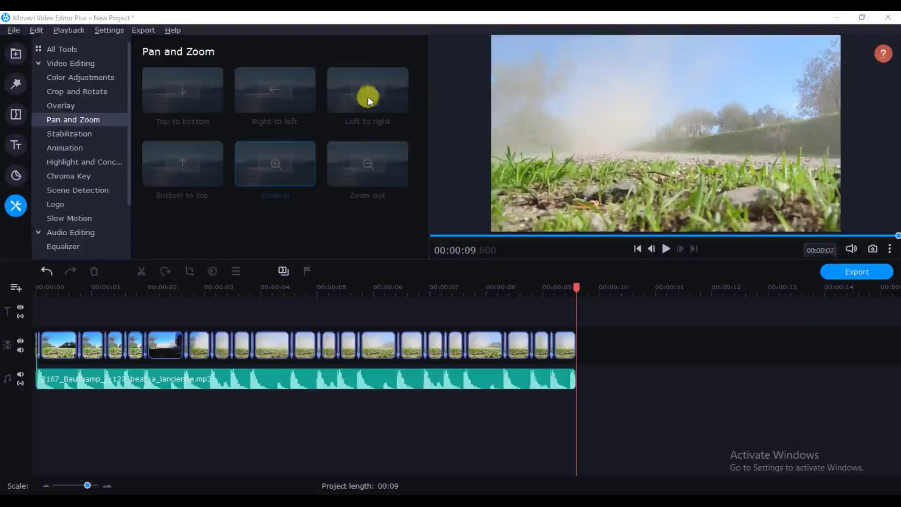
# Step: Switch to the Import panel's Backgrounds library showing Black, Blue gradient and other backdrops
pyautogui.click(16, 52)
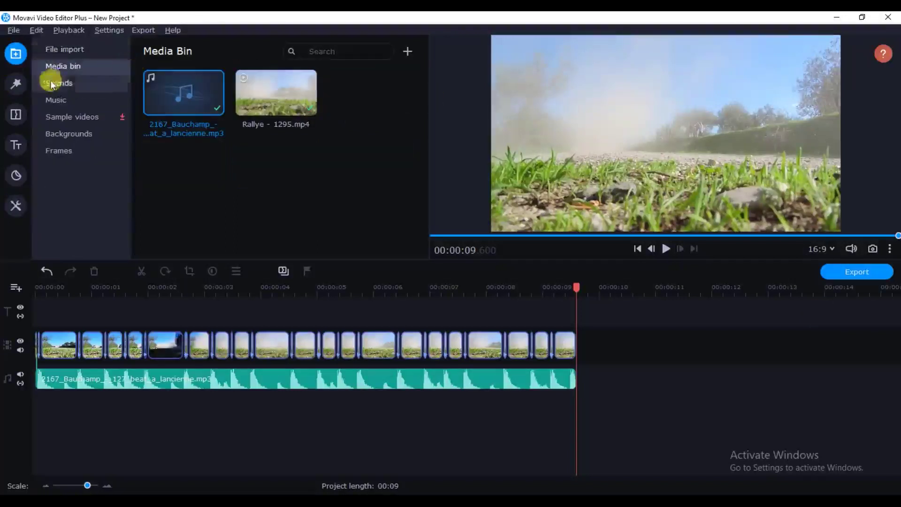
pyautogui.click(93, 133)
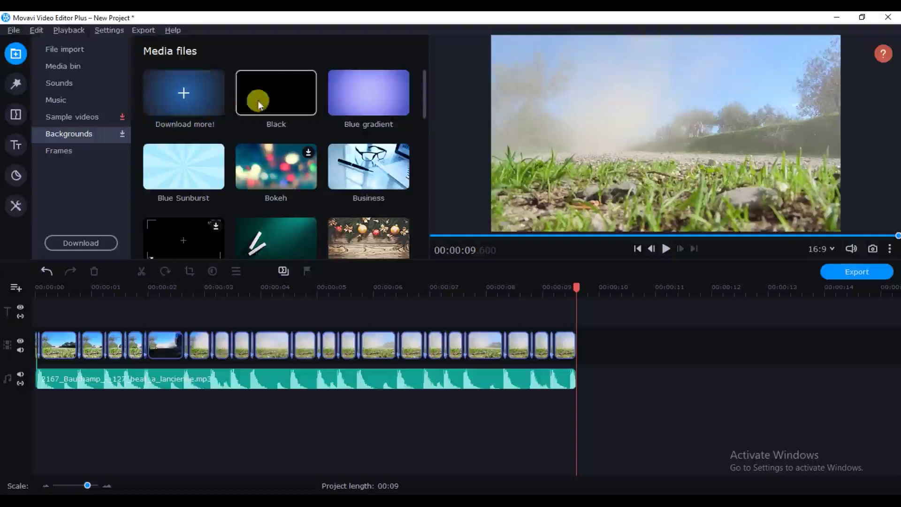